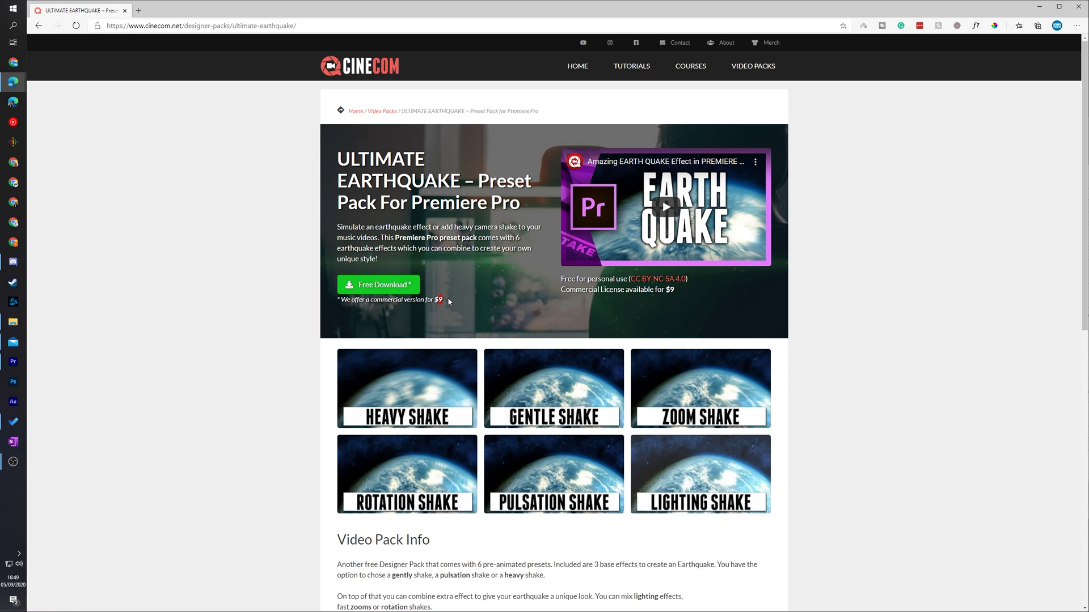
Claim the free Cinecom Ultimate Earthquake pack at a $0 price and complete checkout
click(247, 27)
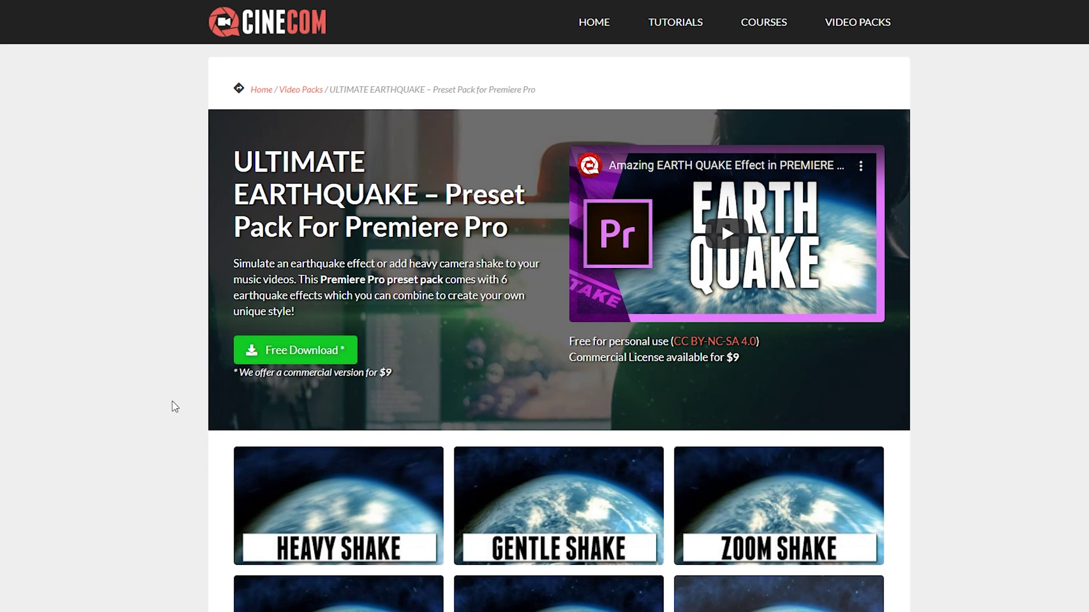
click(286, 352)
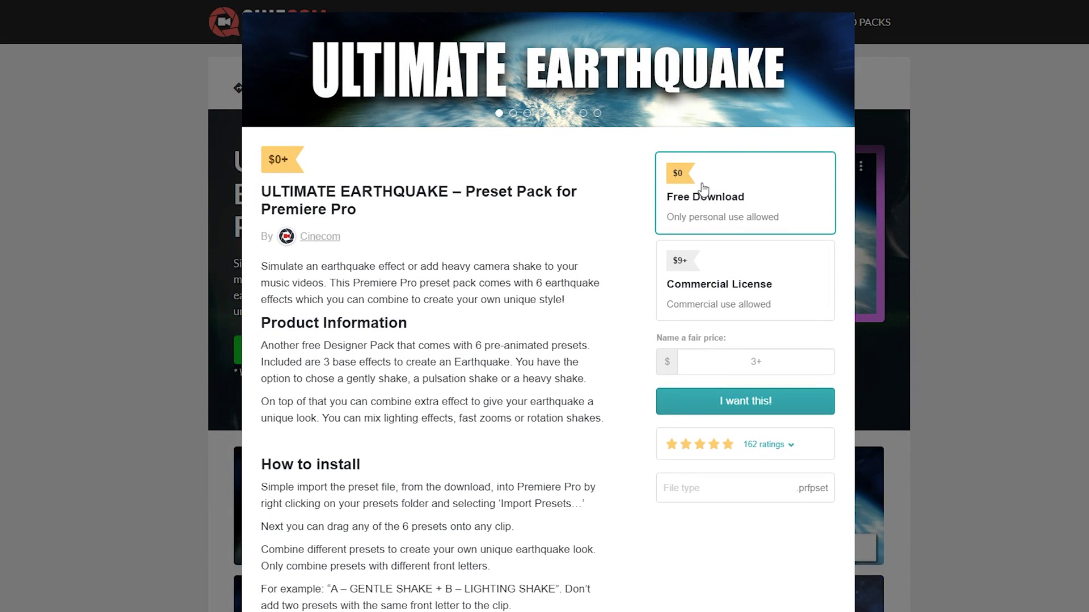
click(762, 370)
text(0)
click(735, 404)
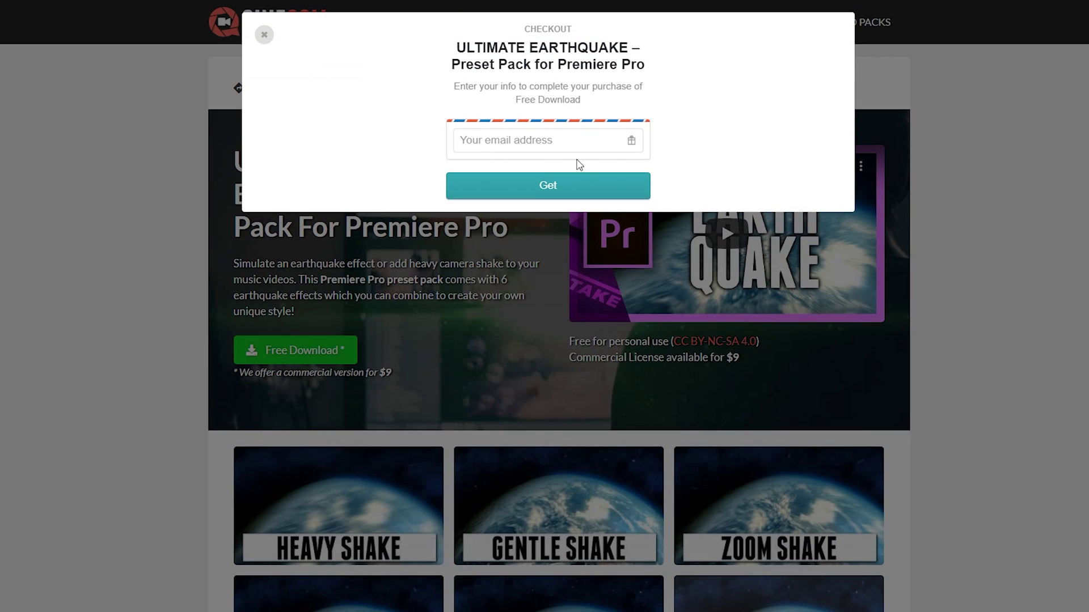
click(532, 194)
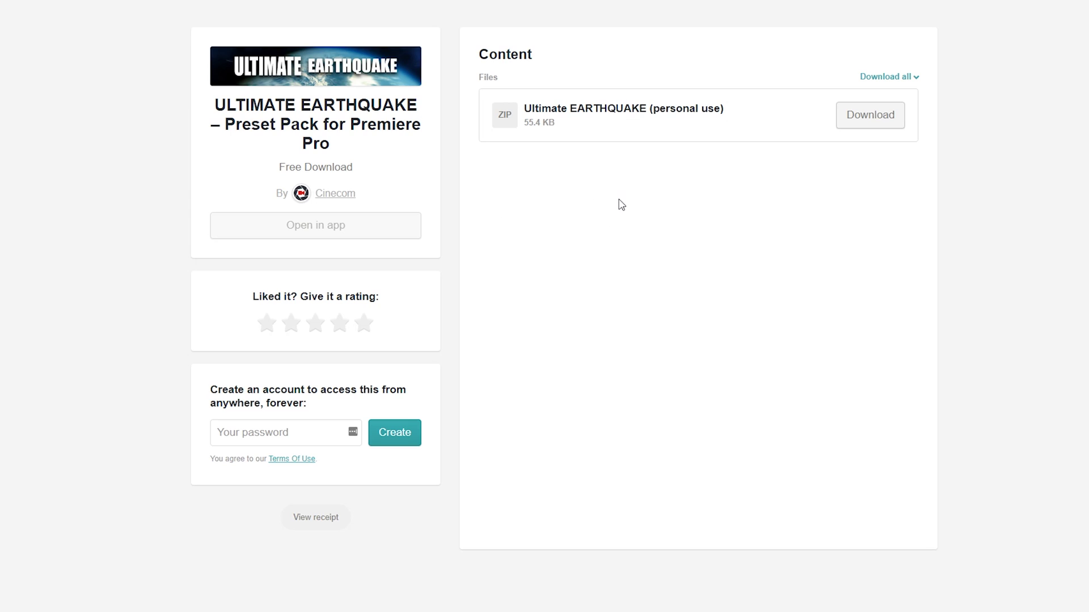
Download the 55.4 KB personal-use Ultimate EARTHQUAKE ZIP from Gumroad and save it to the desktop
click(872, 116)
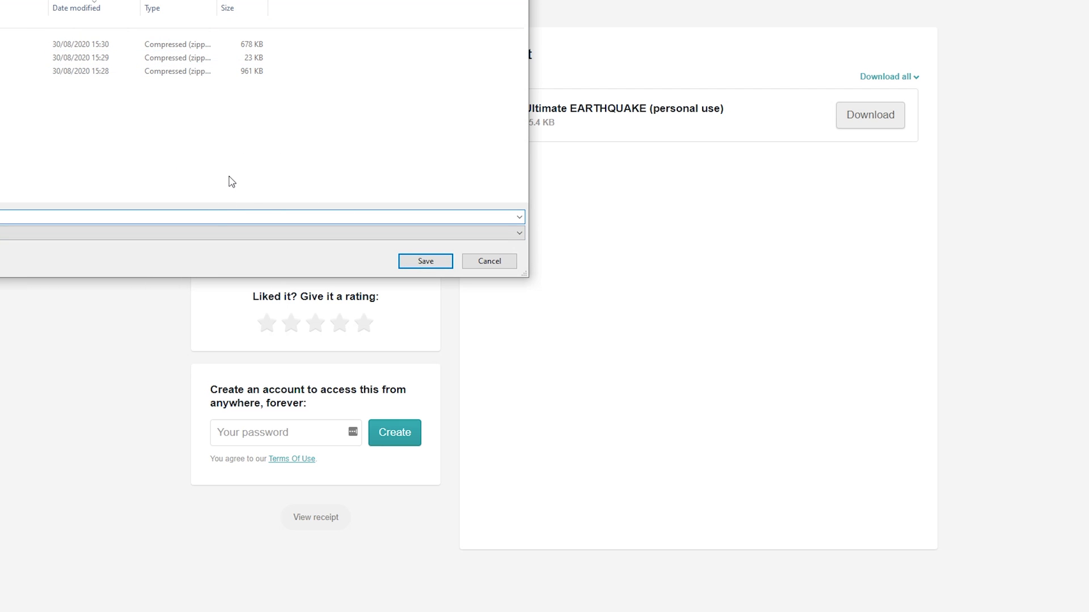
click(434, 263)
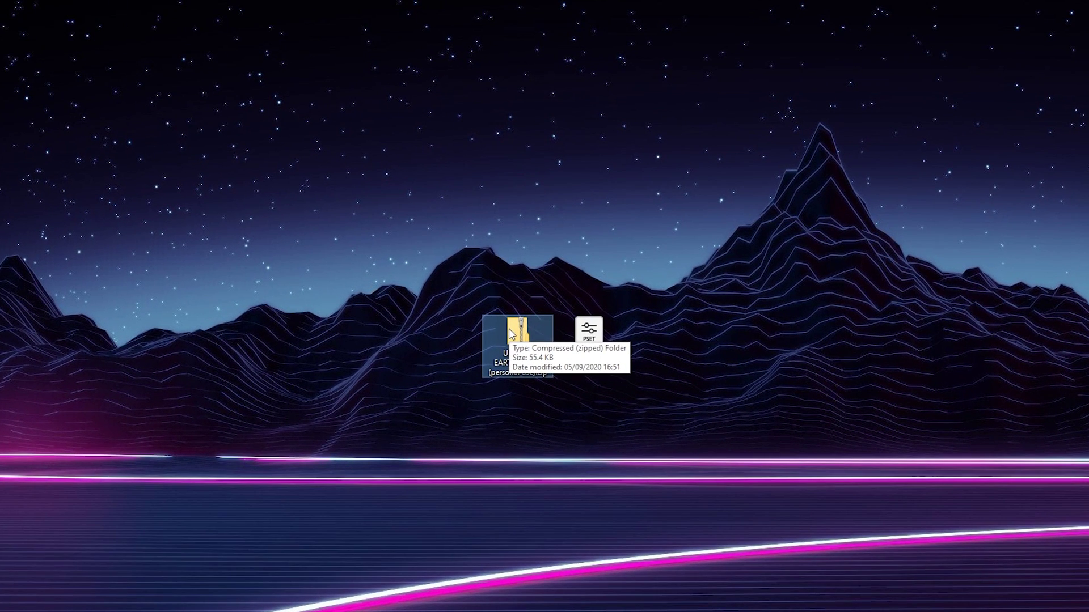
drag(444, 388, 550, 320)
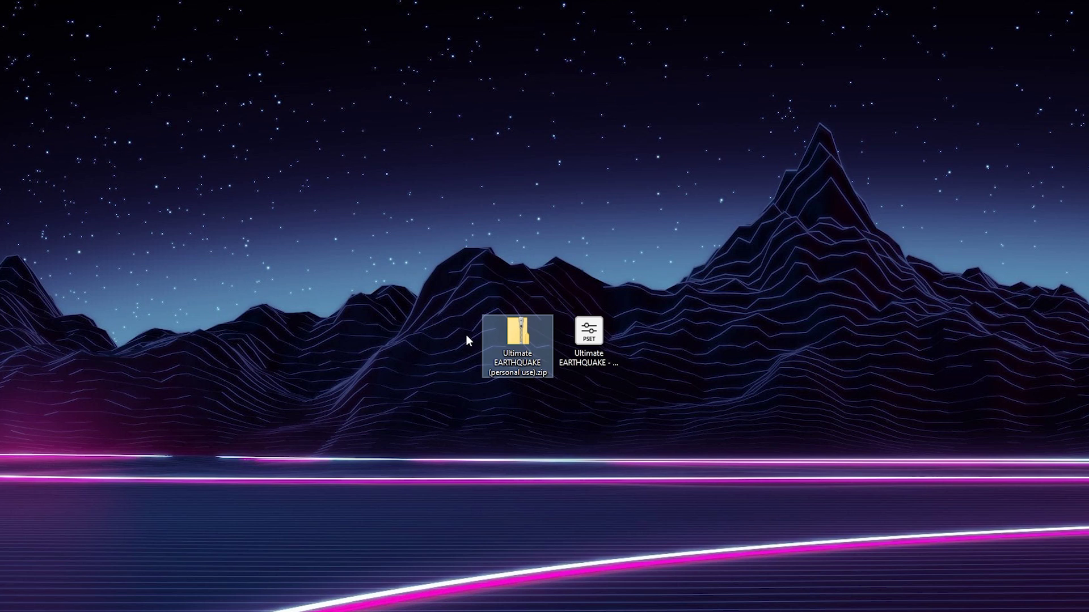
click(589, 337)
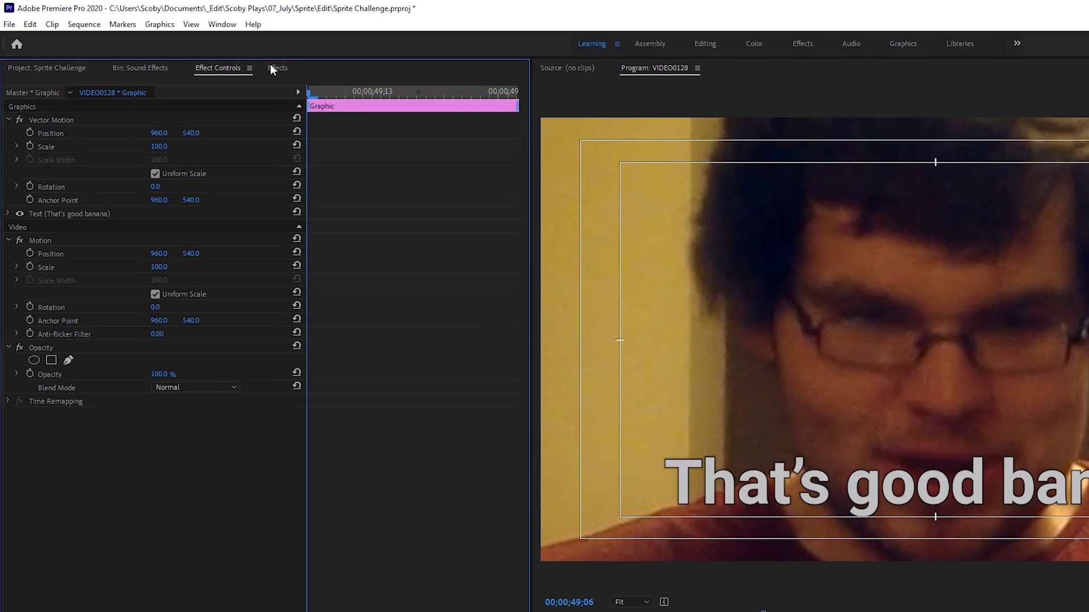
Bring up the Effects panel from the Window menu
click(277, 68)
click(222, 24)
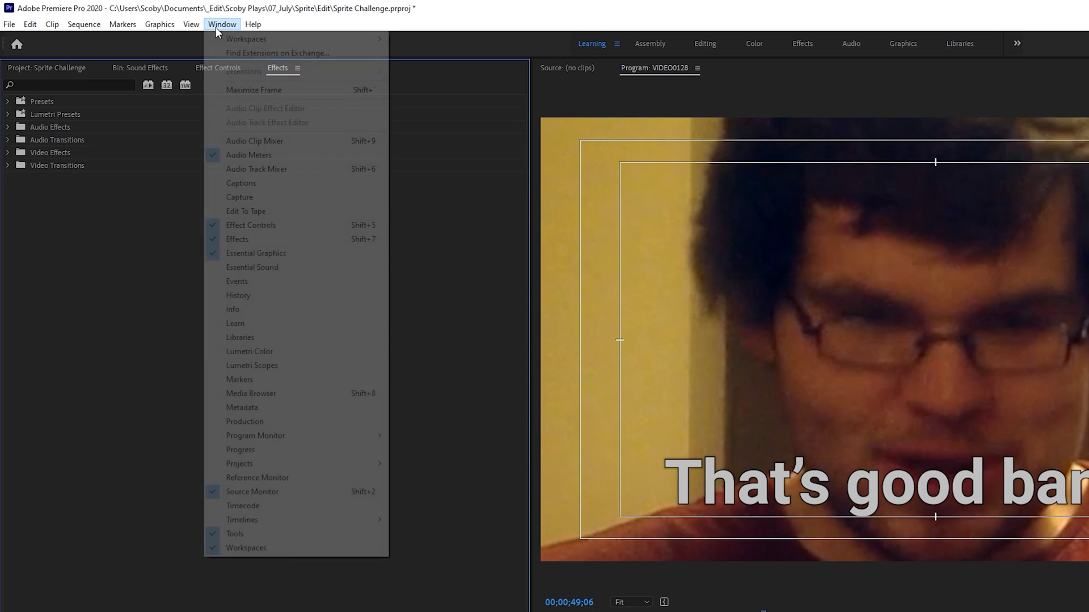
click(254, 240)
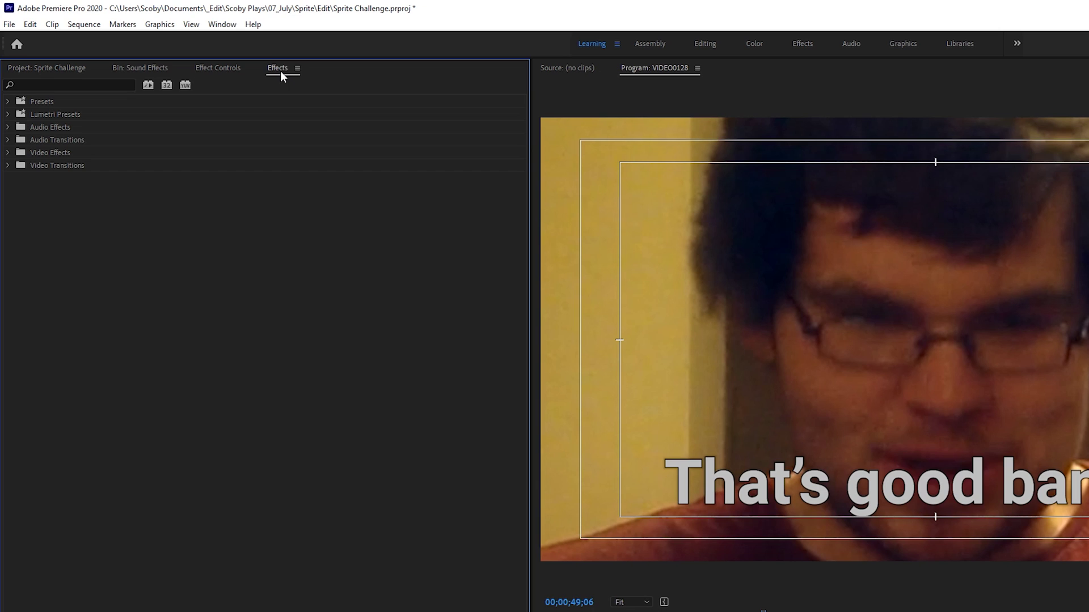
Import the Ultimate EARTHQUAKE - CINECOM.prfpset preset file from the Desktop
click(297, 68)
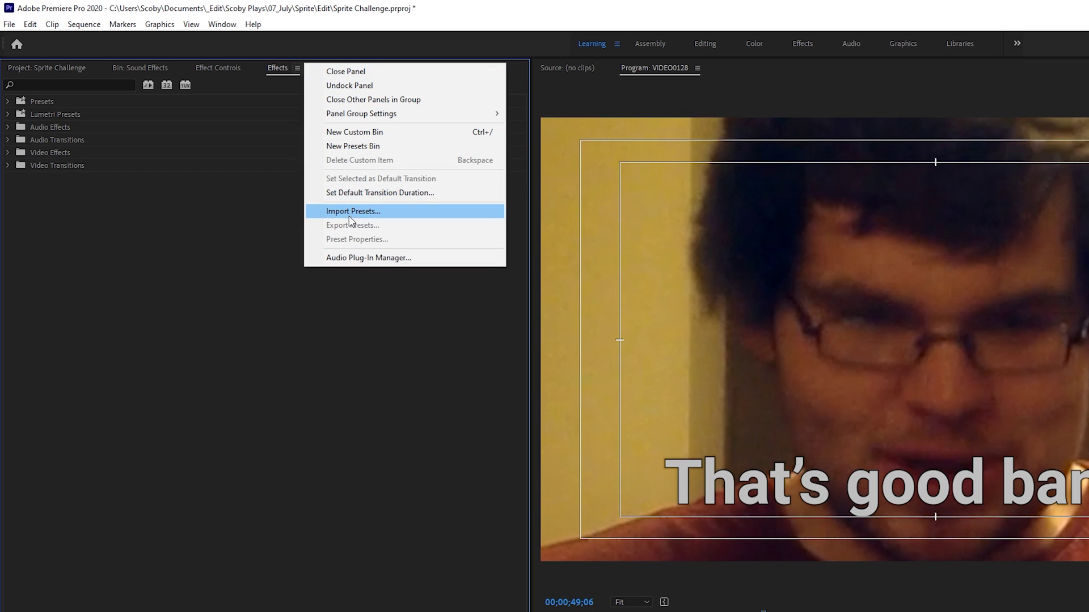
click(368, 212)
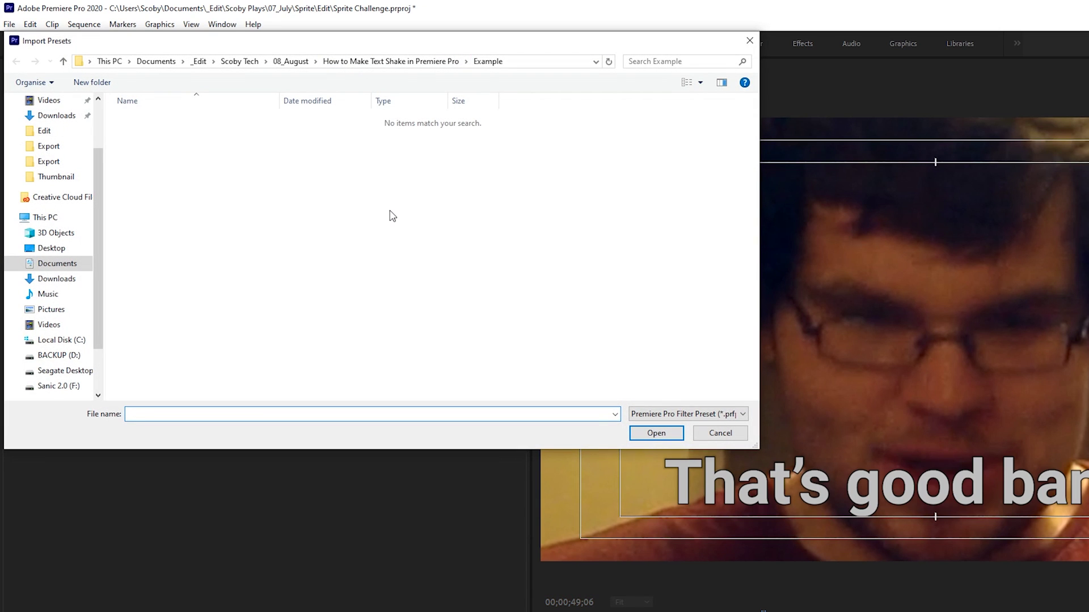
click(51, 247)
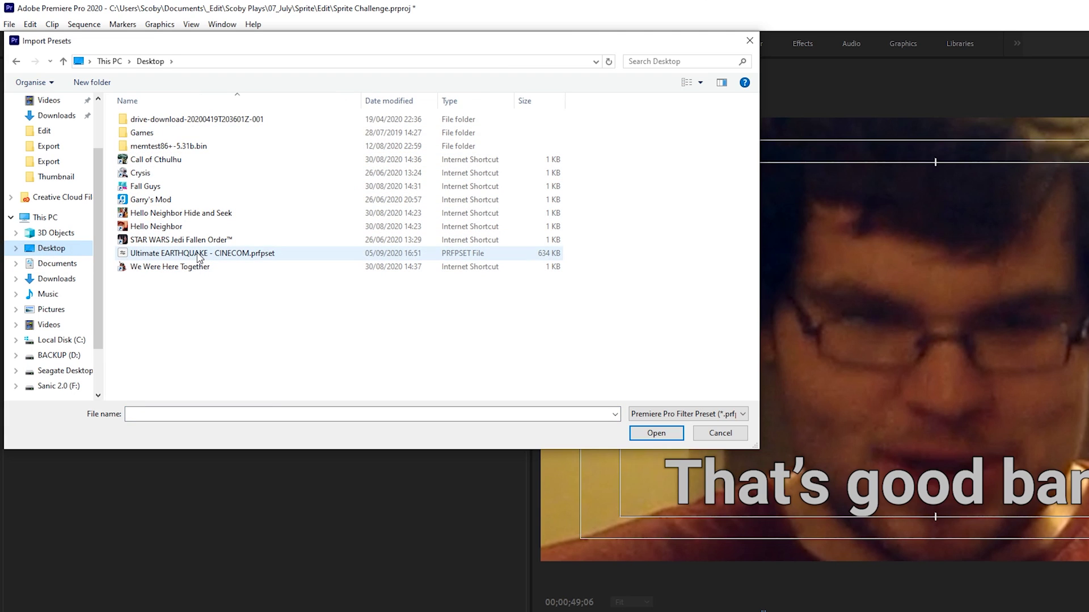
click(278, 253)
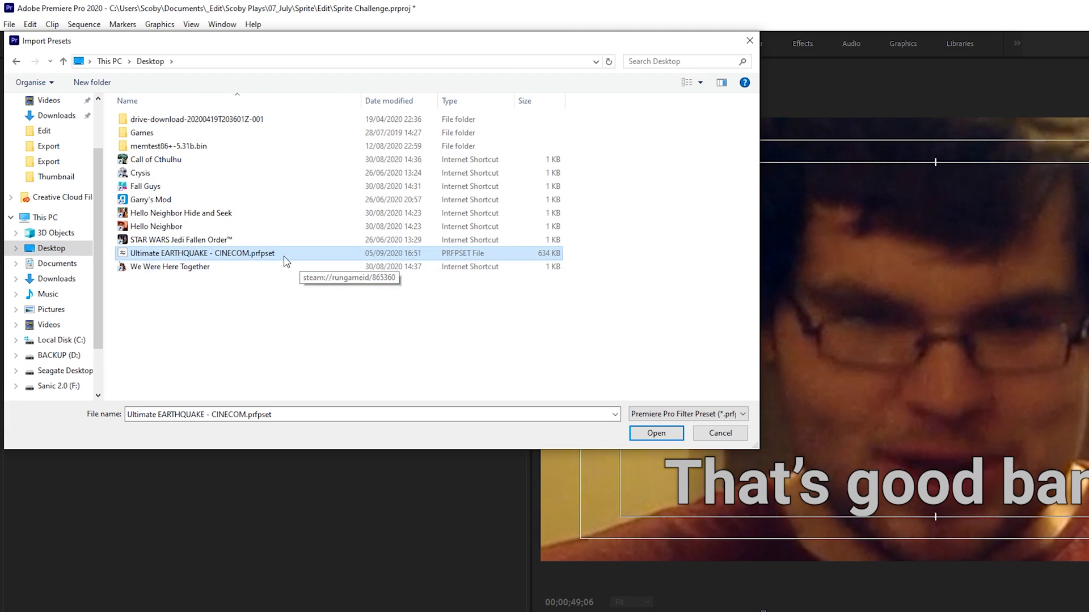
click(656, 433)
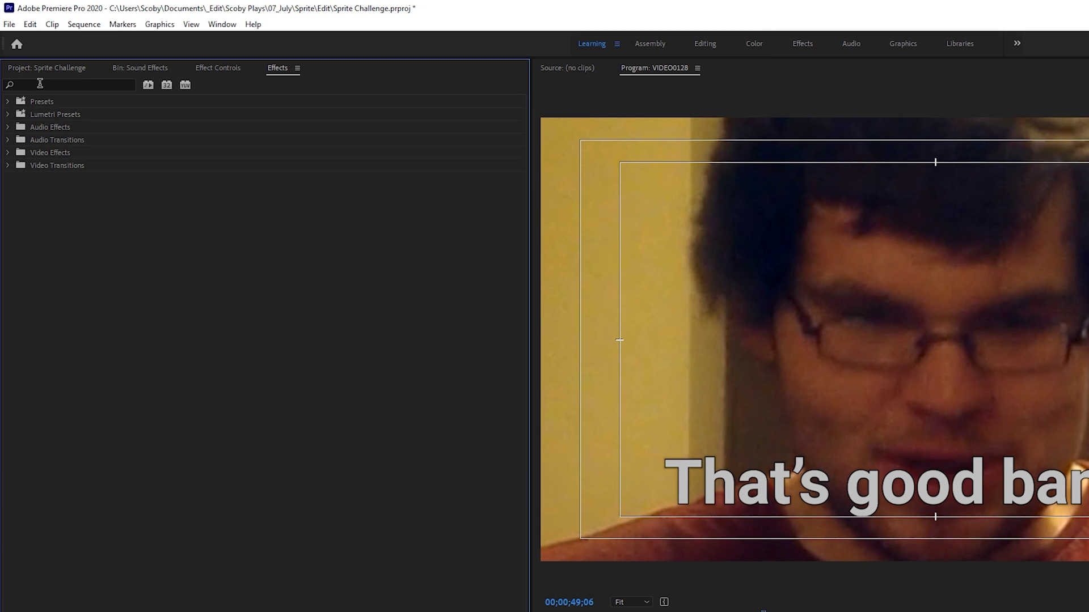
Search the Effects panel for 'earth' and select the ULTIMATE EARTHQUAKE folder
click(40, 83)
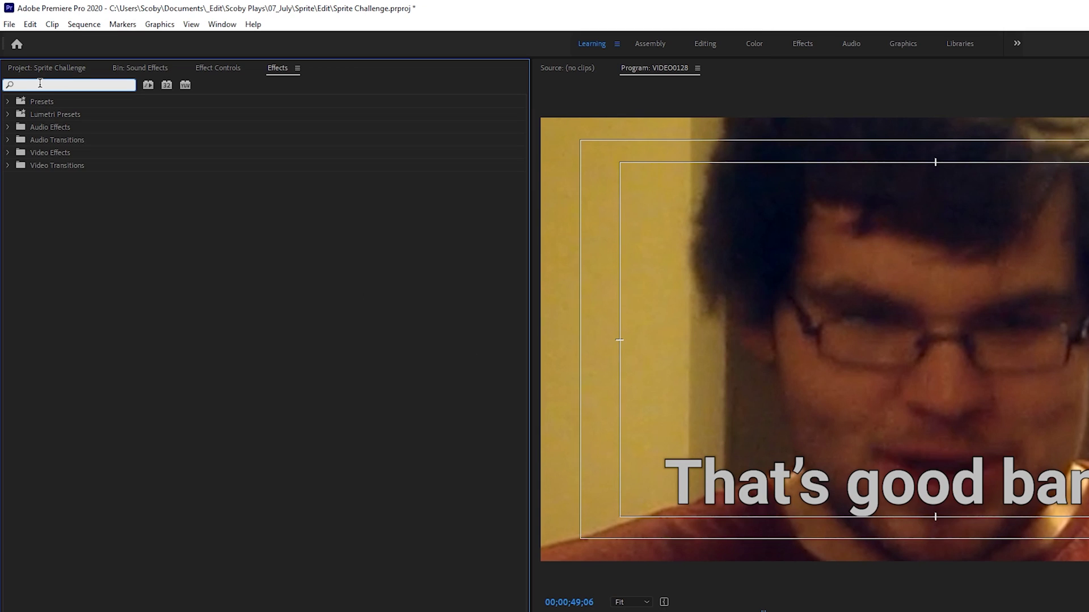
text(earth)
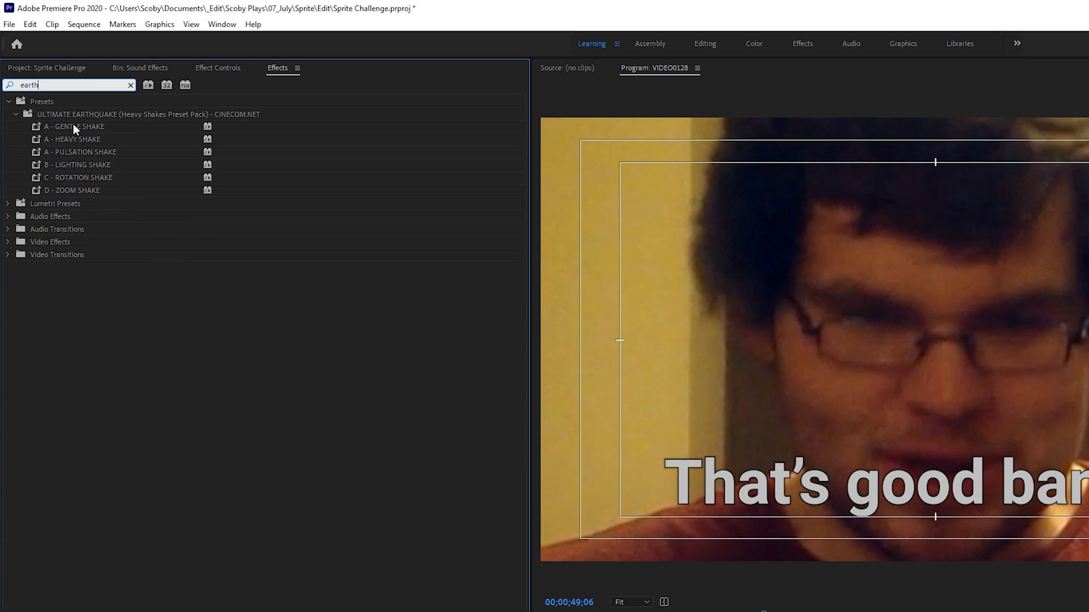
click(88, 114)
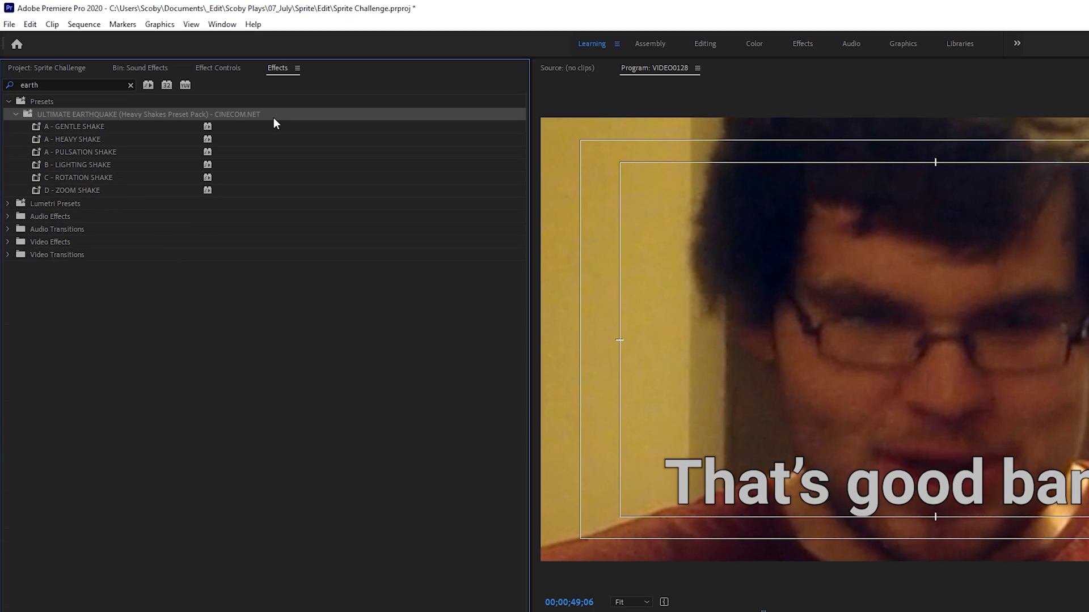
Browse the Zoom, Gentle, Heavy, Pulsation, Lighting and Rotation Shake presets in turn
click(70, 190)
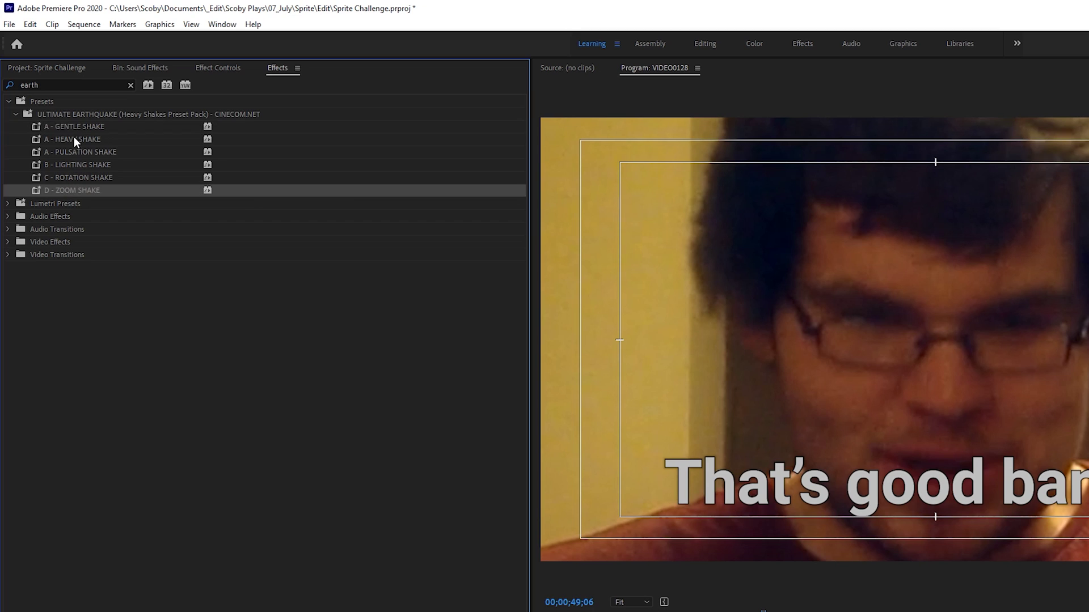
click(74, 127)
click(84, 138)
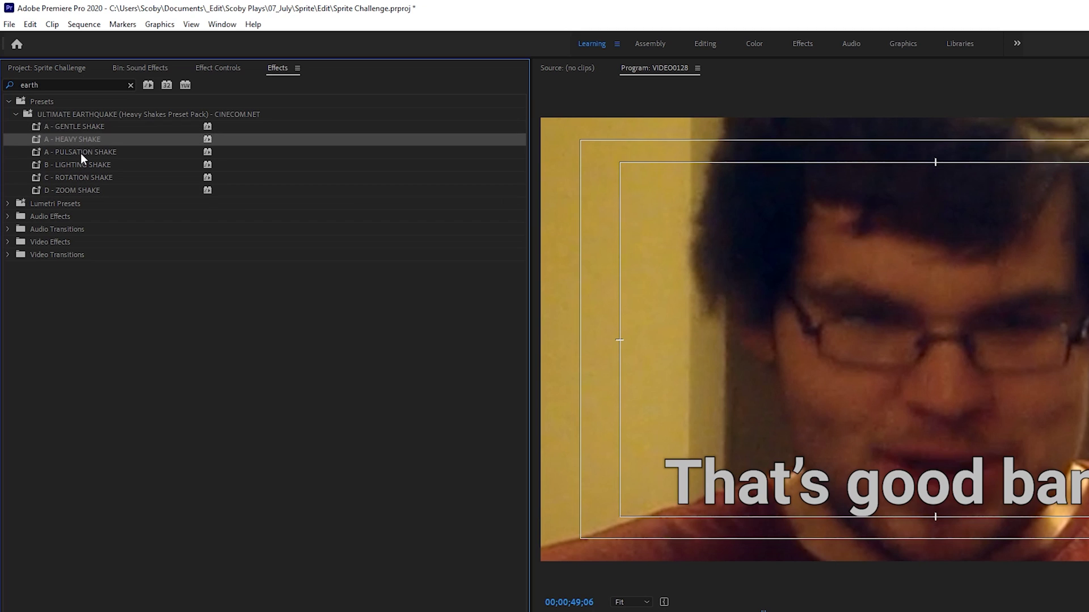
click(80, 153)
click(78, 164)
click(76, 178)
click(75, 189)
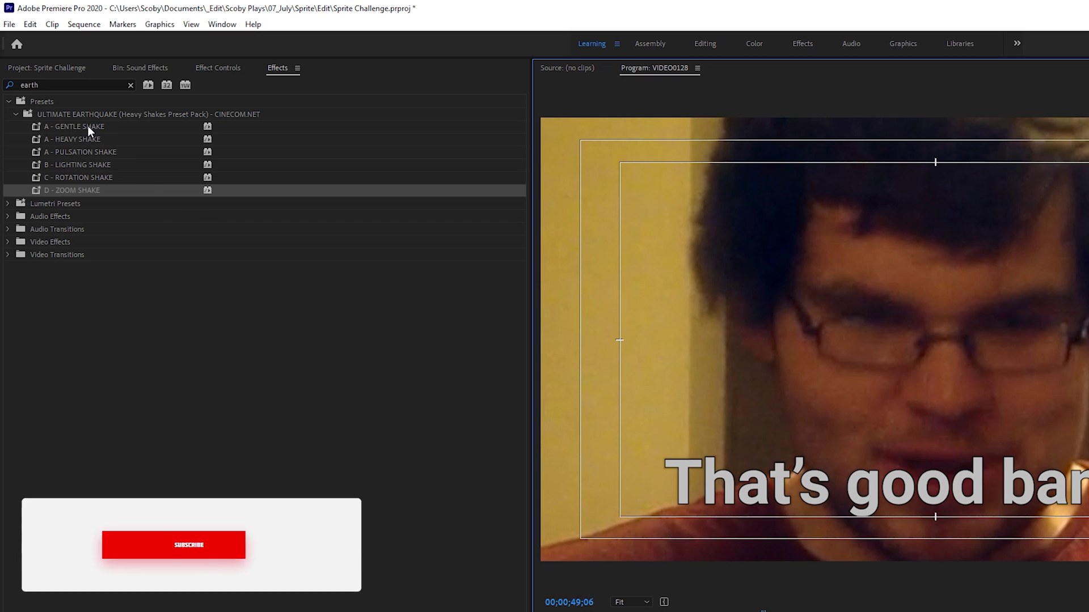
Drag the A - GENTLE SHAKE preset onto the 'That's good banana' caption clip
click(85, 85)
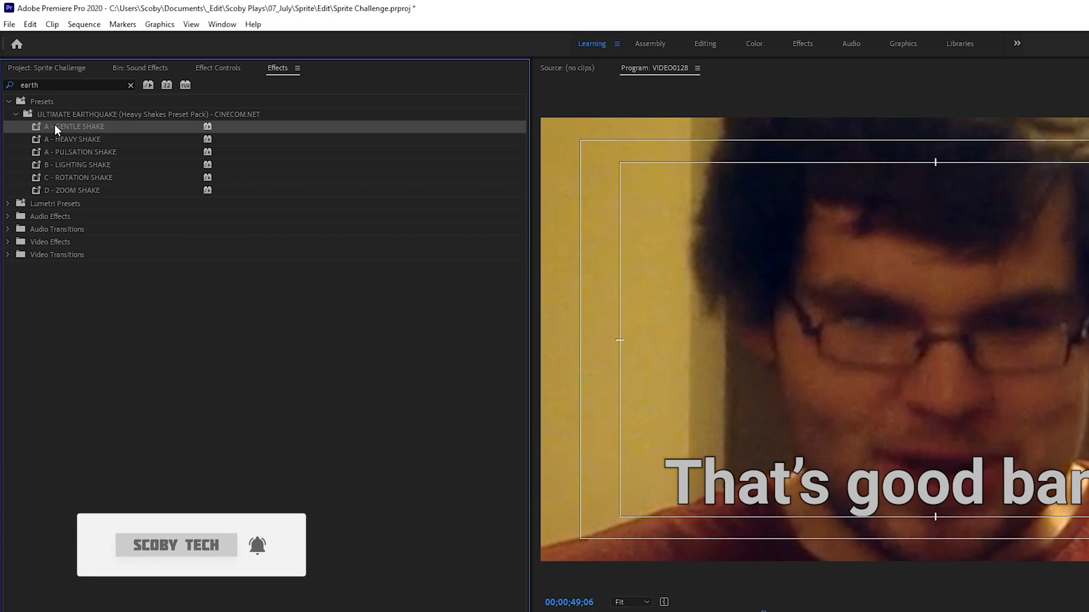
drag(54, 124, 456, 467)
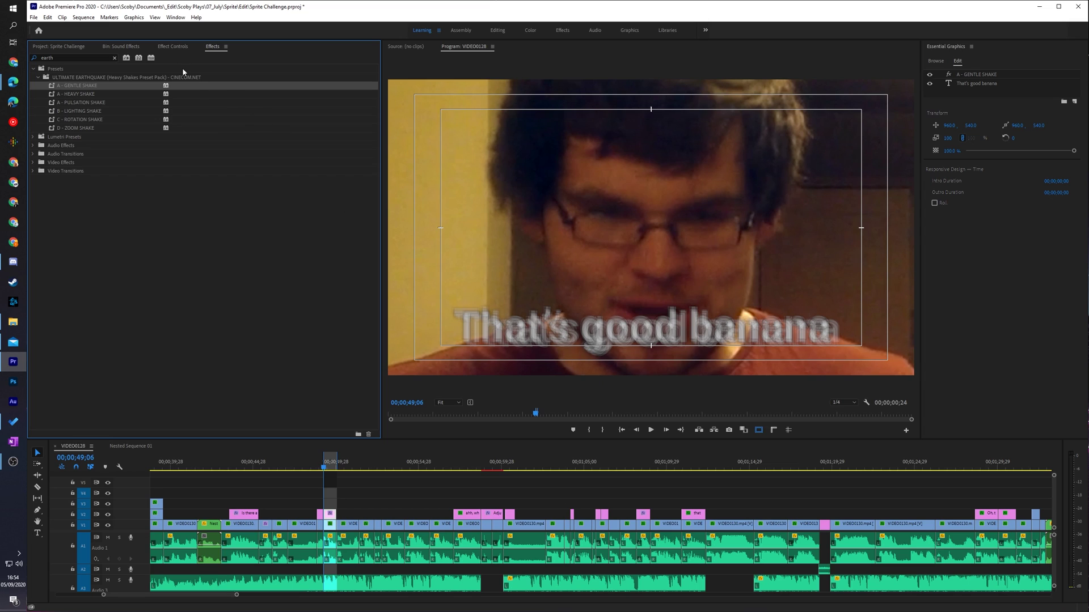
Show the caption's Effect Controls and select the Transform (A - GENTLE SHAKE) effect
click(170, 50)
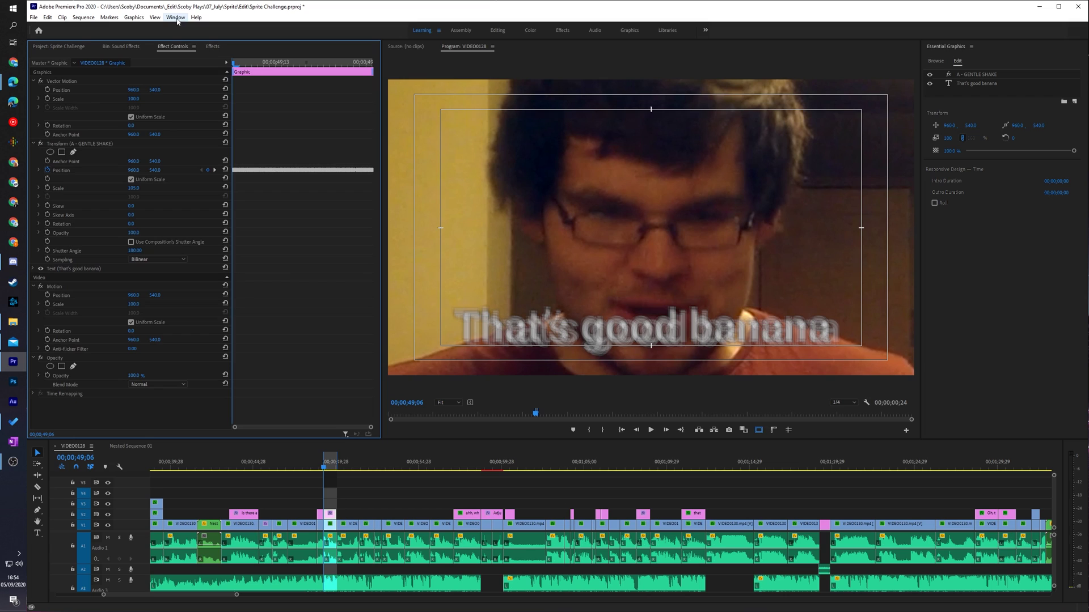
click(175, 17)
click(203, 153)
click(79, 145)
Inspect the shake's Position keyframes, then play back the shaking caption
click(288, 429)
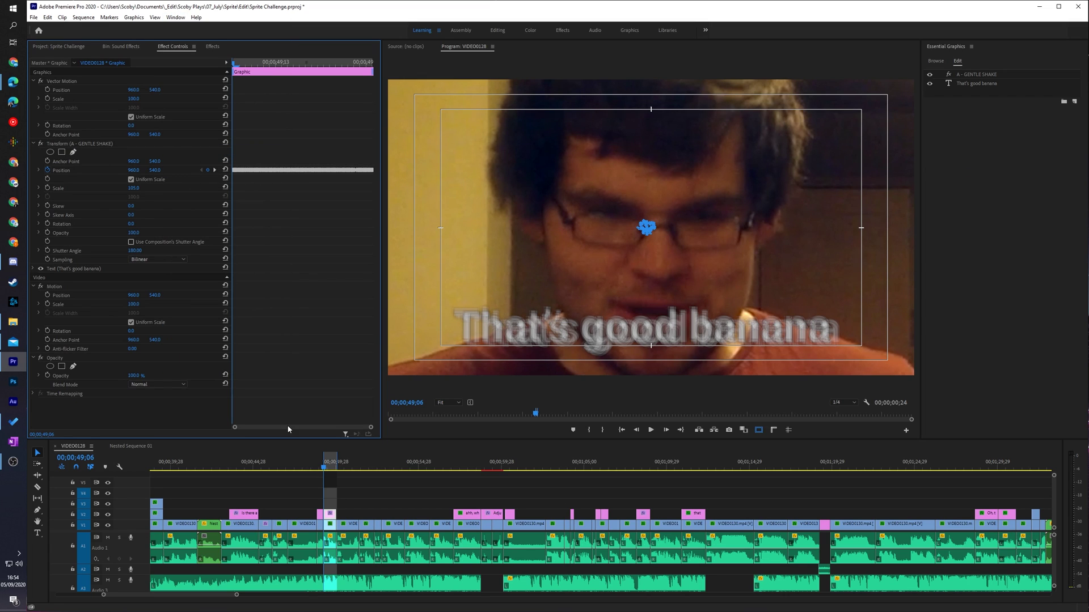
drag(256, 165, 380, 182)
click(287, 199)
click(445, 436)
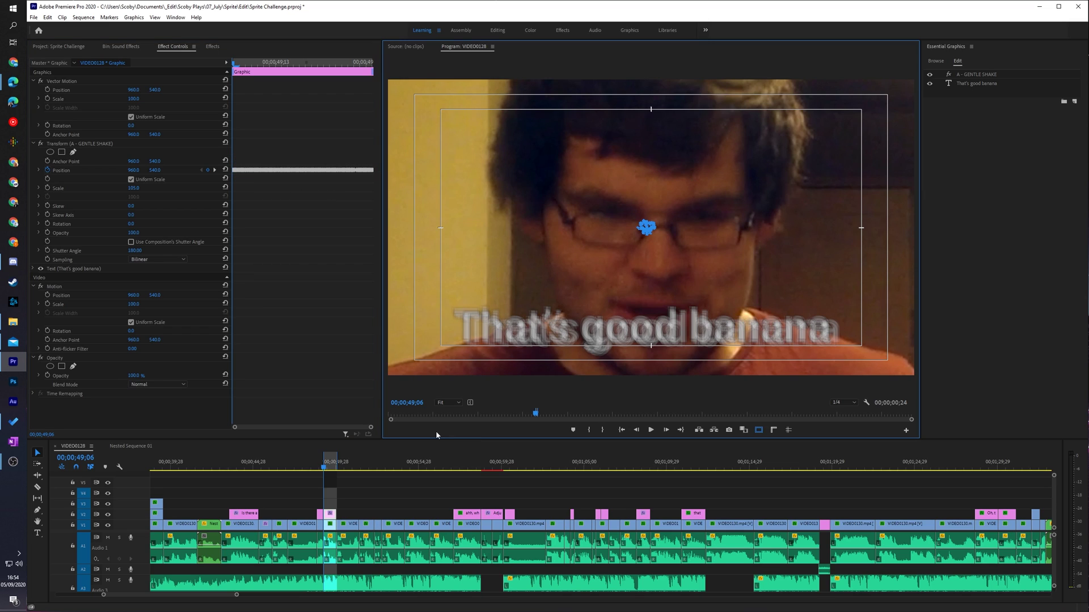
key(space)
key(space)
Return to the Effects panel showing the 'earth' preset search results
click(210, 47)
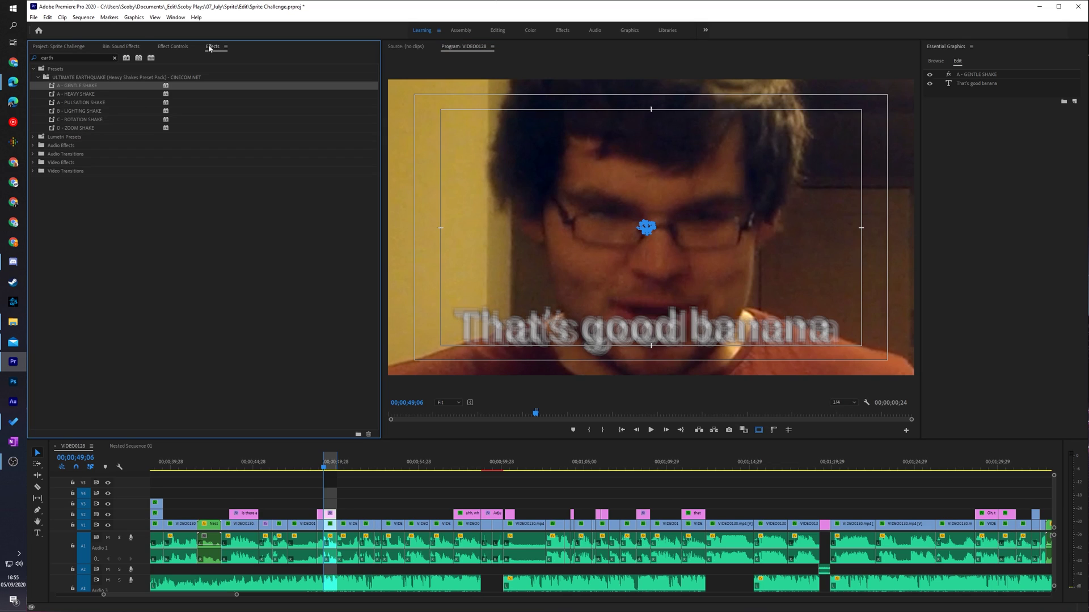